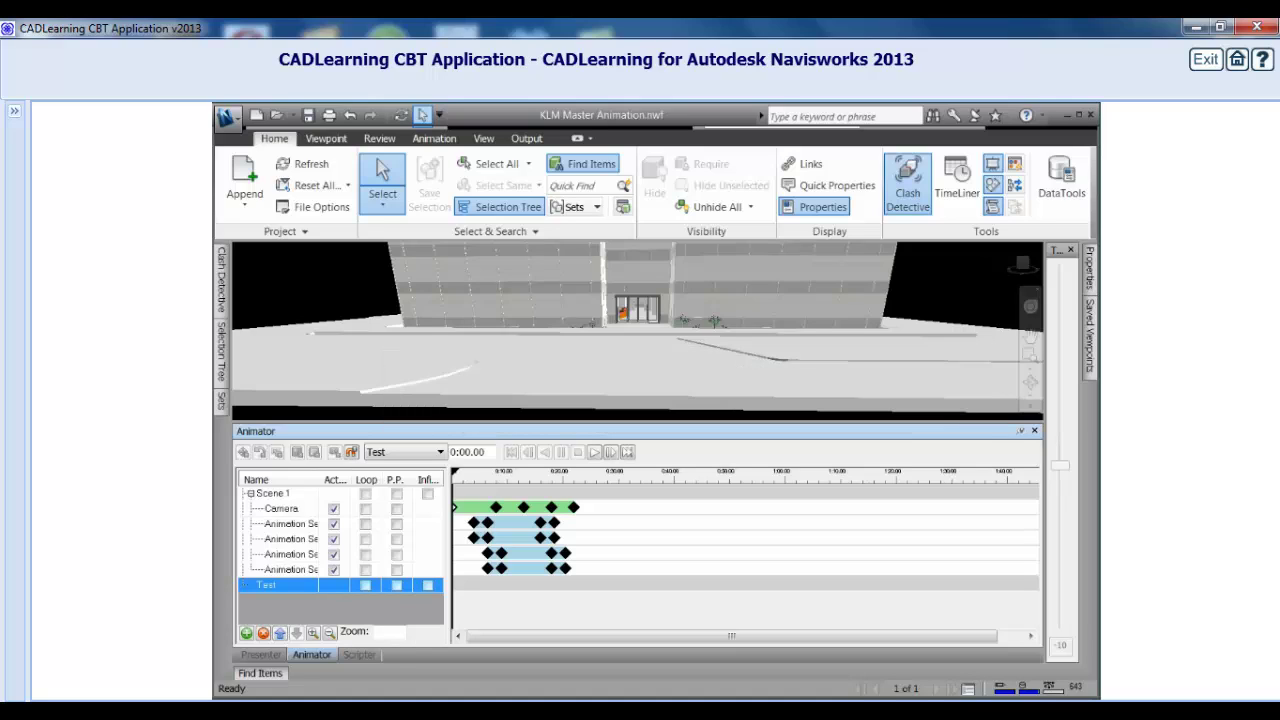
# Step: Add a blank camera to the Test scene and capture a keyframe at the entrance doors
pyautogui.rightClick(281, 591)
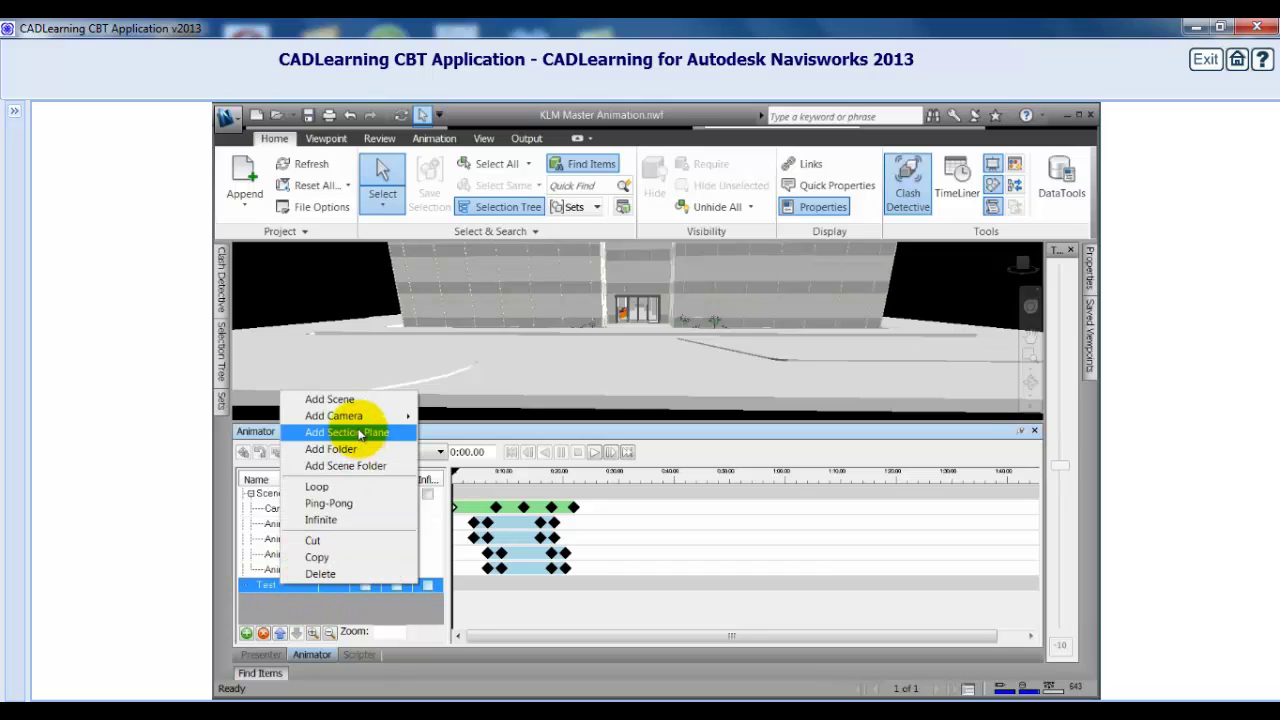
pyautogui.moveTo(371, 415)
pyautogui.click(460, 419)
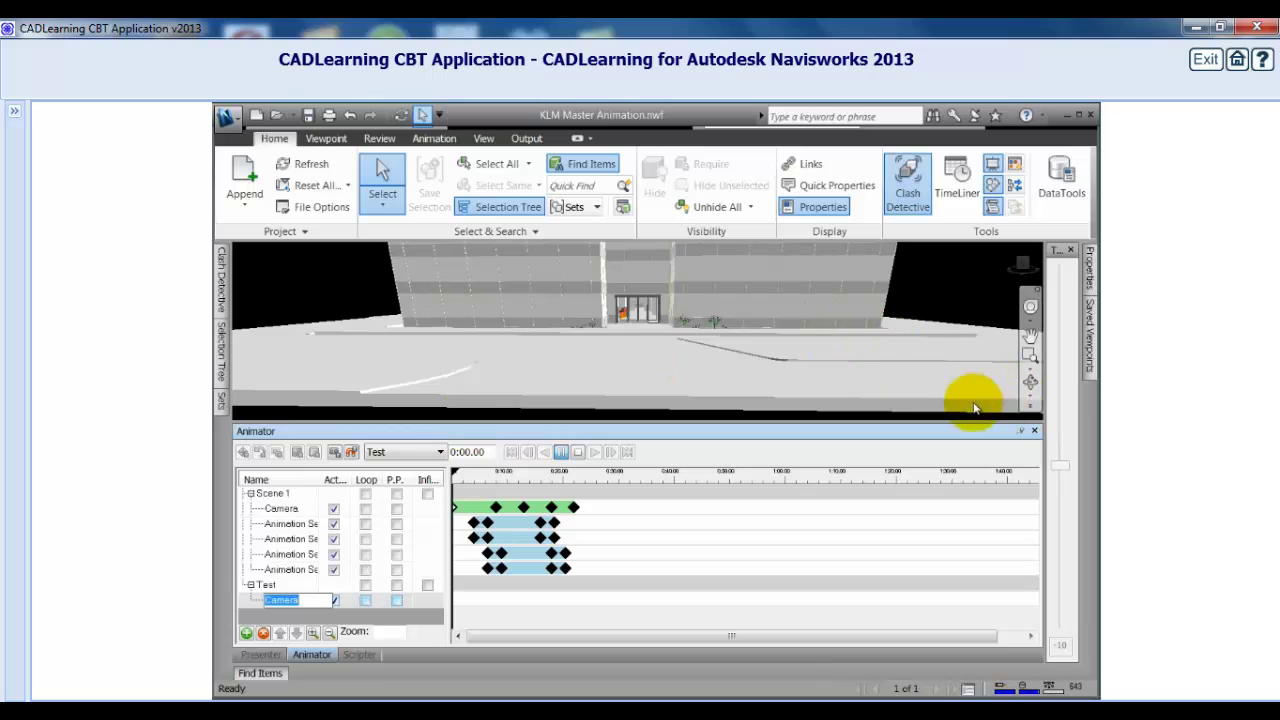
pyautogui.moveTo(645, 360); pyautogui.dragTo(651, 316)
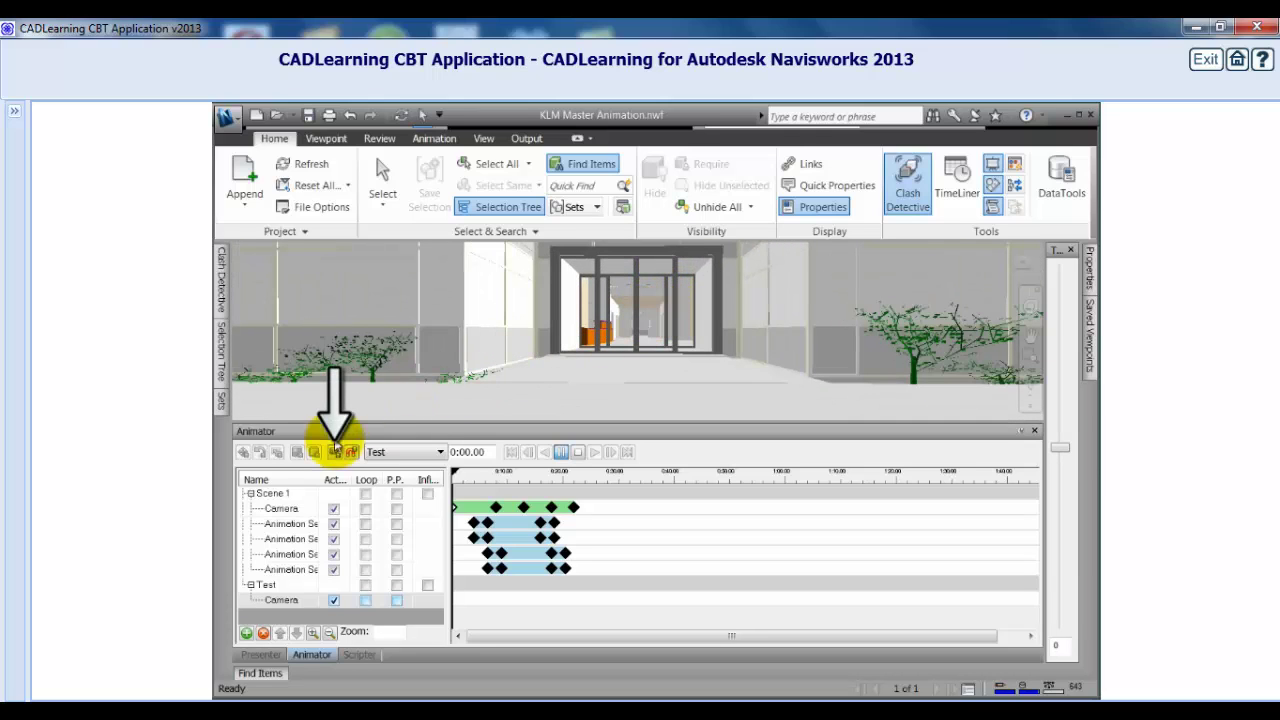
pyautogui.click(336, 453)
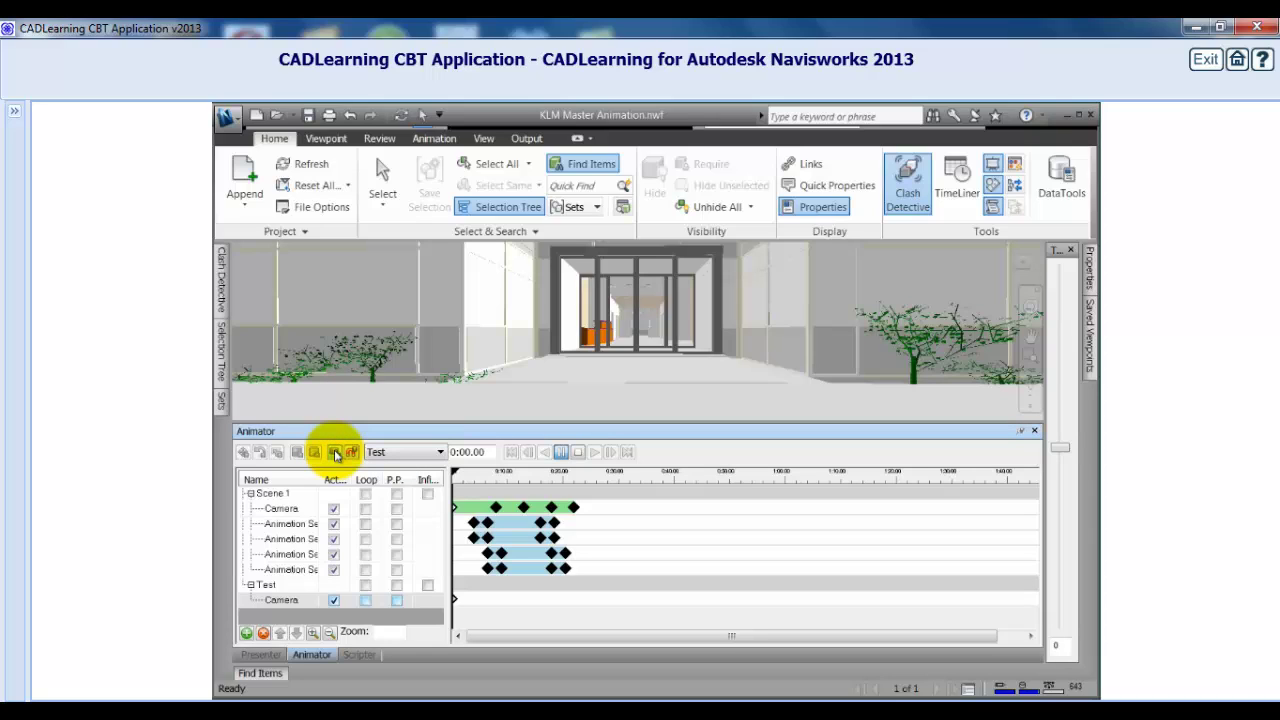
# Step: Capture a second camera keyframe at 0:12.13 inside the lobby, then preview the move
pyautogui.moveTo(455, 471); pyautogui.dragTo(520, 481)
pyautogui.moveTo(613, 380); pyautogui.dragTo(423, 380)
pyautogui.click(335, 452)
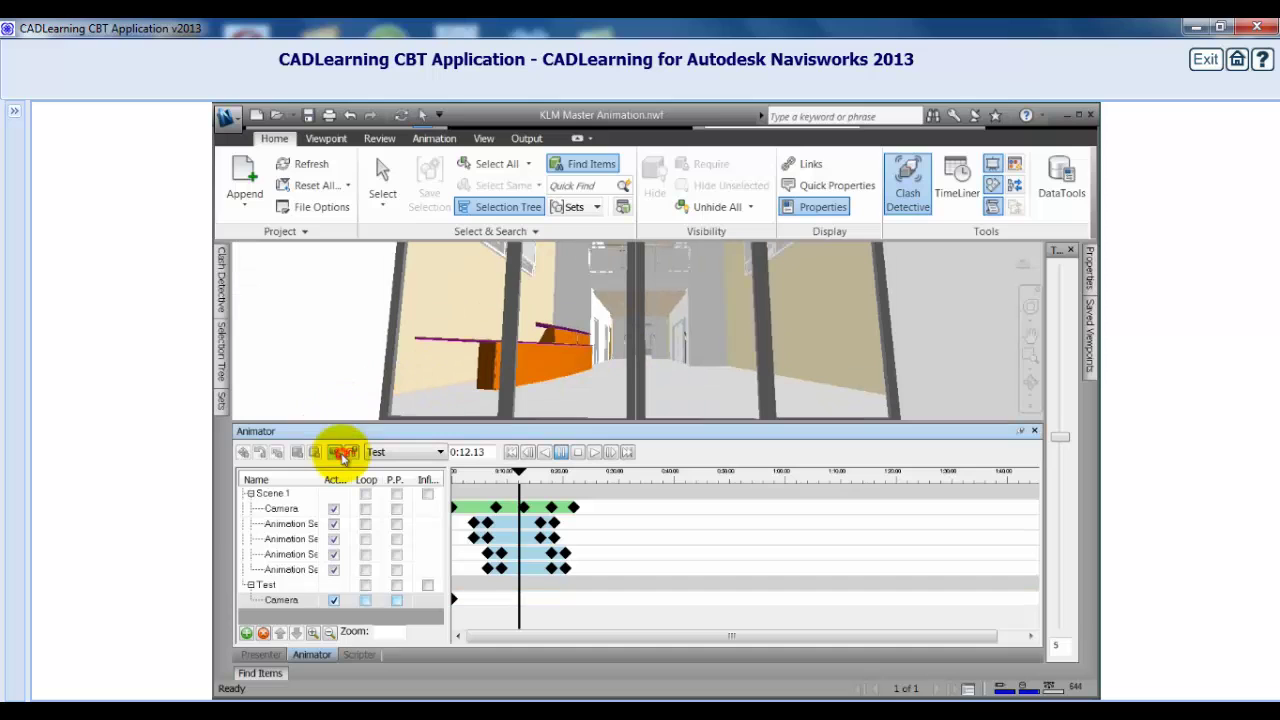
pyautogui.moveTo(516, 471); pyautogui.dragTo(455, 474)
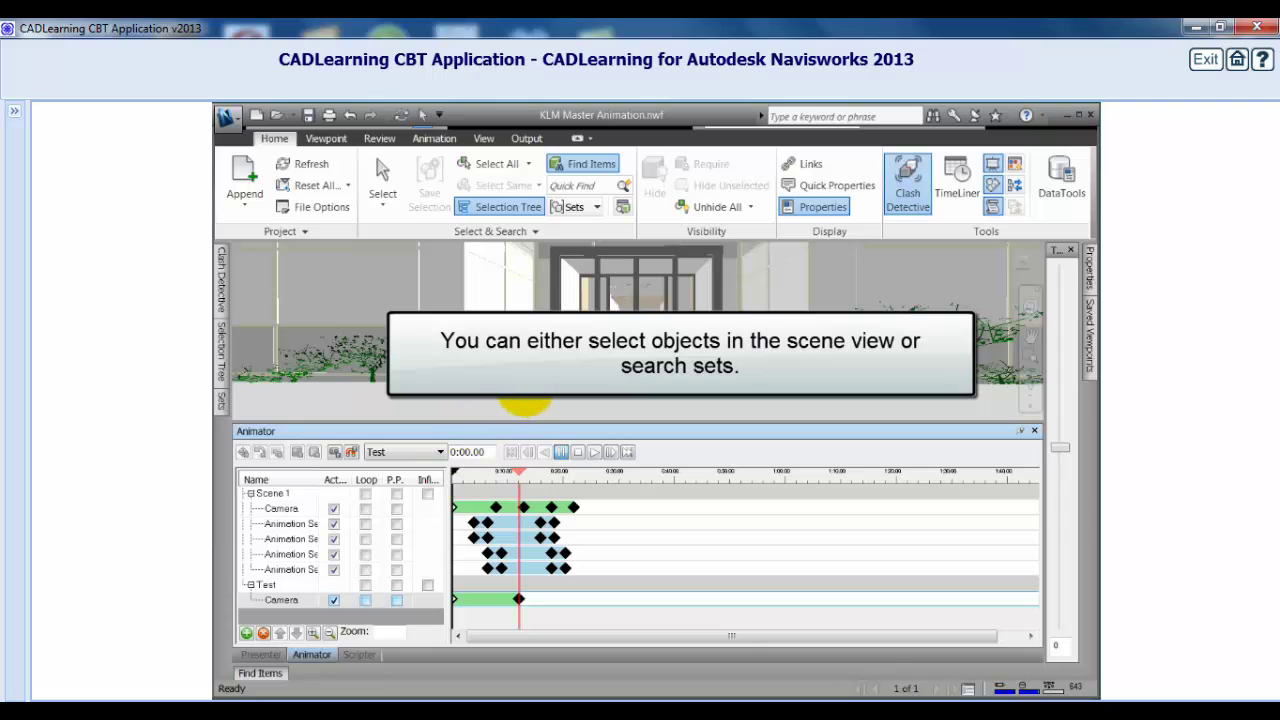
pyautogui.hotkey('ctrl', '1')
# Step: Select the entrance door frame in the model and pin the Selection Tree open
pyautogui.click(558, 287)
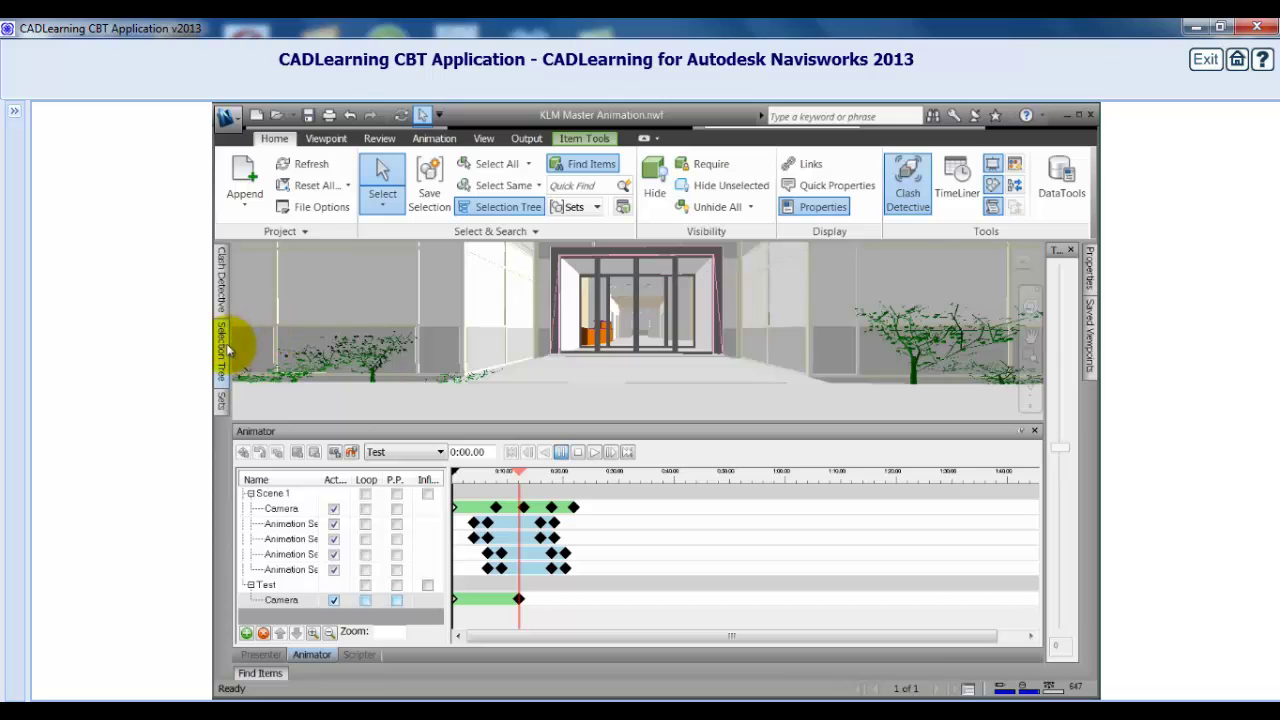
pyautogui.moveTo(224, 350)
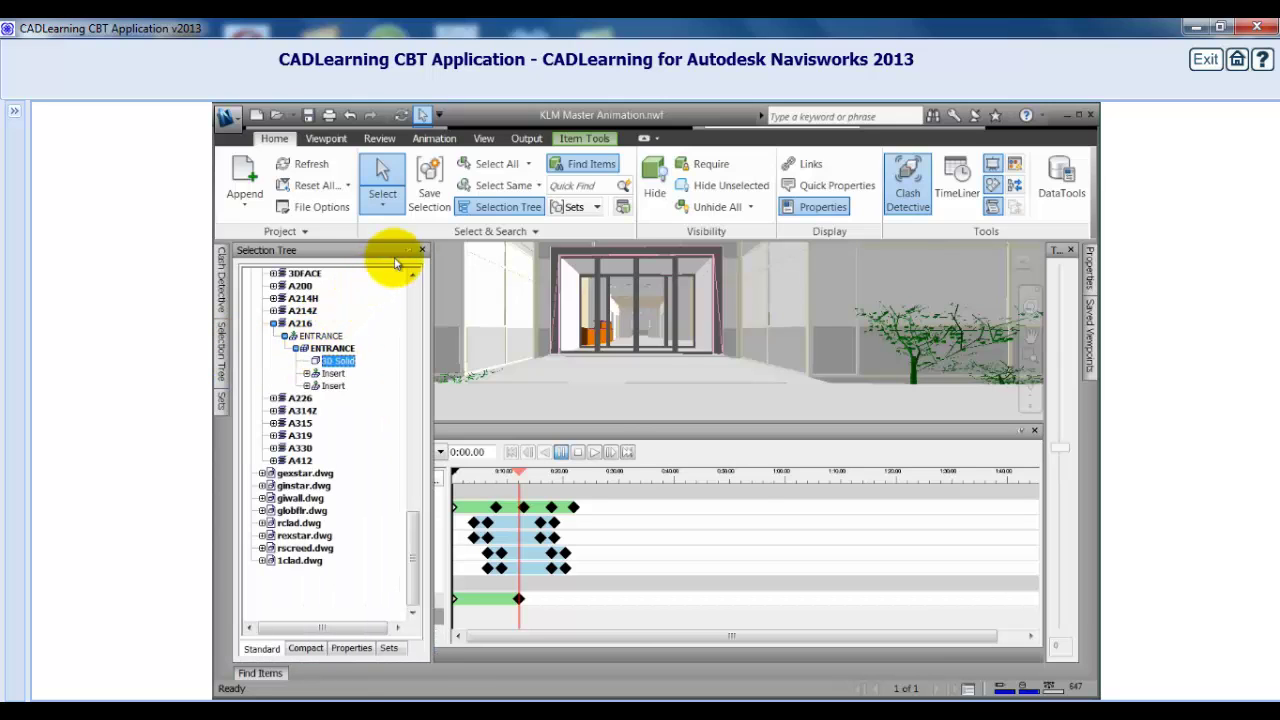
pyautogui.click(408, 251)
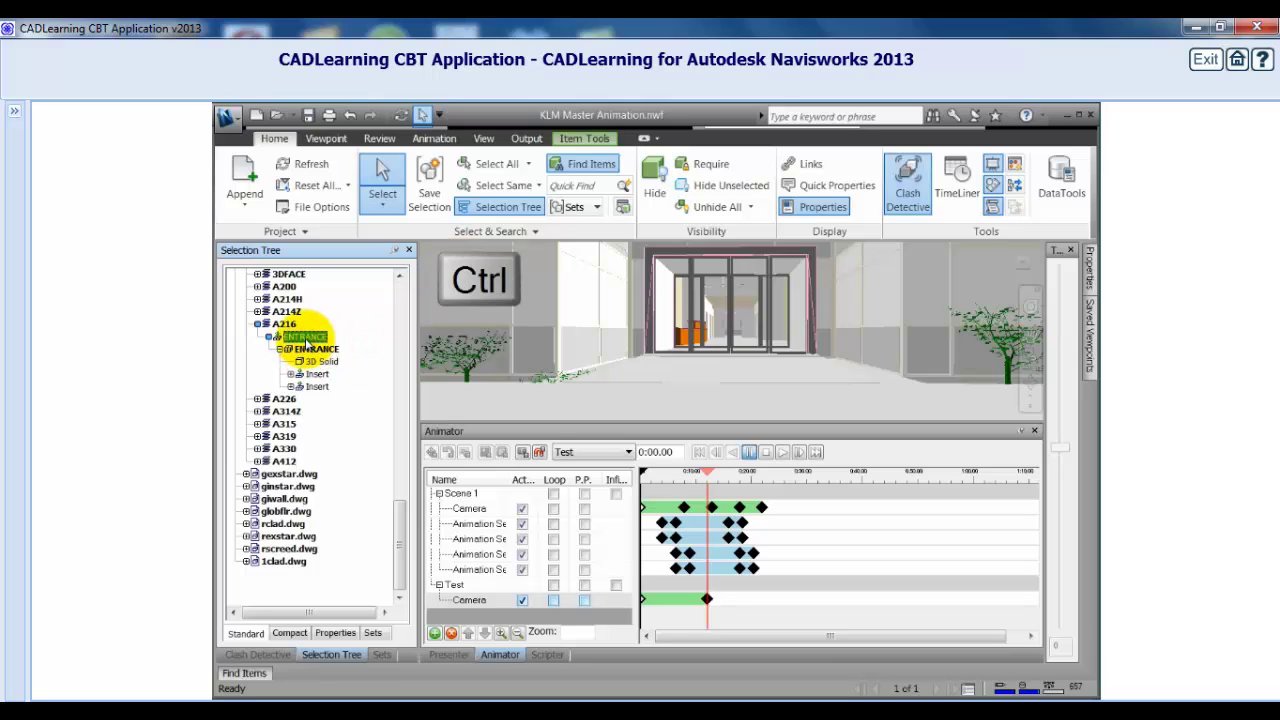
# Step: Extend the selection to ENTRANCE and everything from A216 through the last Insert
pyautogui.keyDown('ctrl'); pyautogui.click(300, 336); pyautogui.keyUp('ctrl')
pyautogui.keyDown('ctrl'); pyautogui.click(286, 324); pyautogui.keyUp('ctrl')
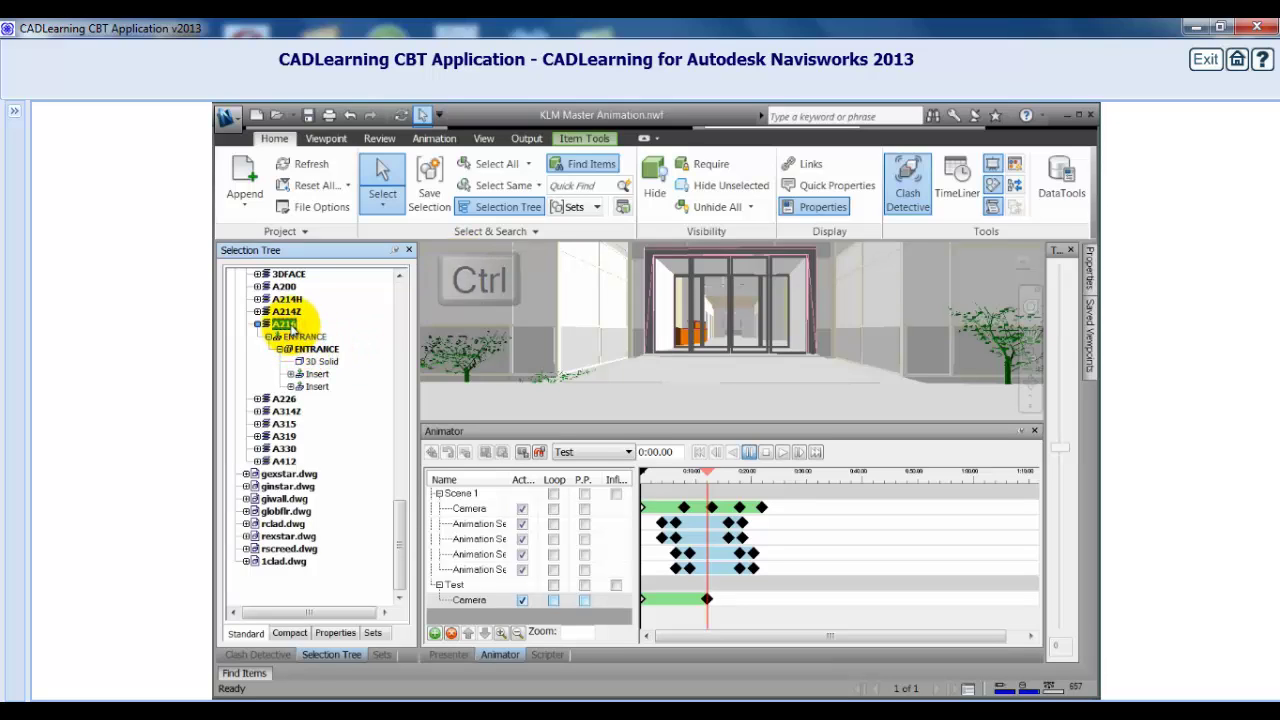
pyautogui.press('shift')
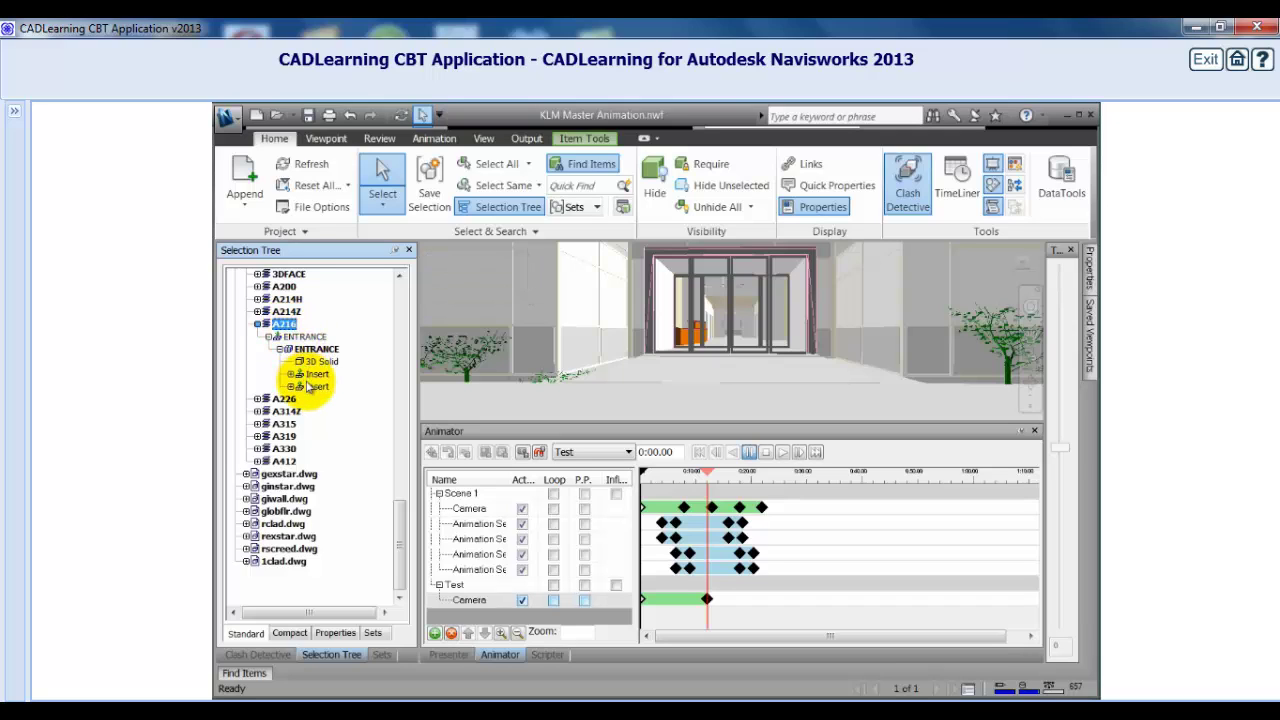
pyautogui.keyDown('shift'); pyautogui.click(310, 386); pyautogui.keyUp('shift')
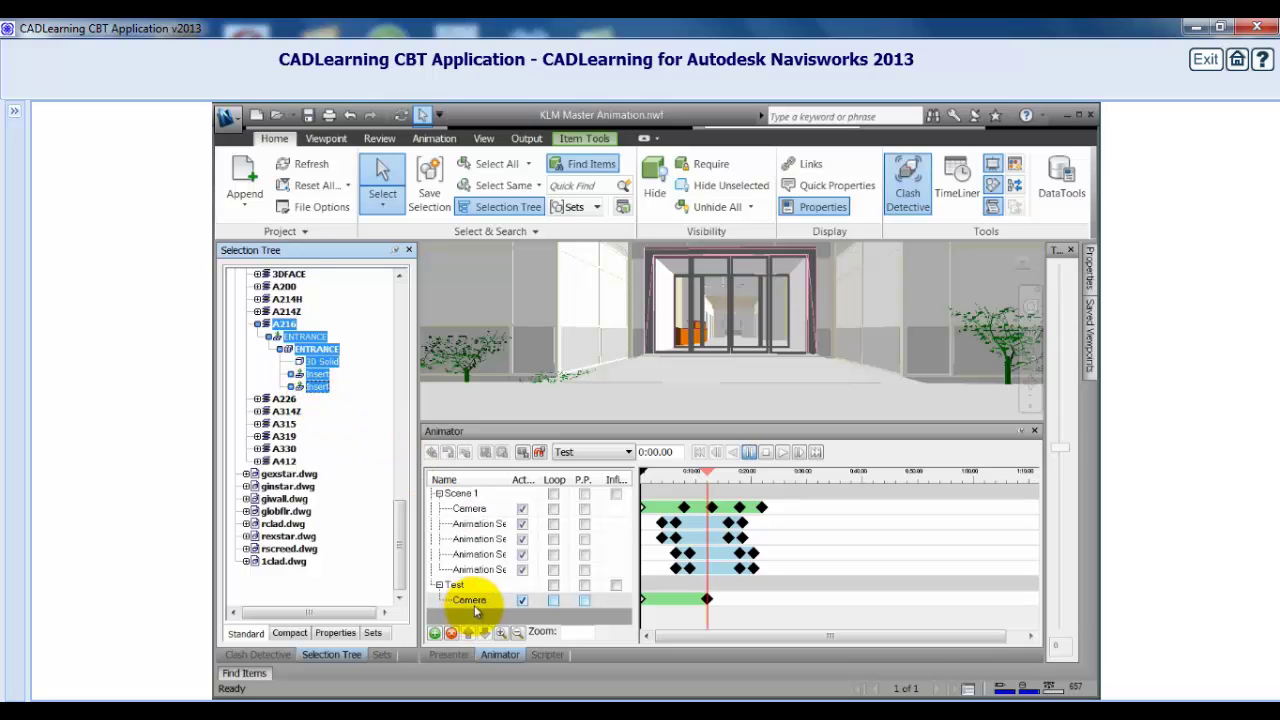
# Step: Add 'Animation Set 1' to Test from the current selection, then deselect the 3D Solid
pyautogui.rightClick(453, 586)
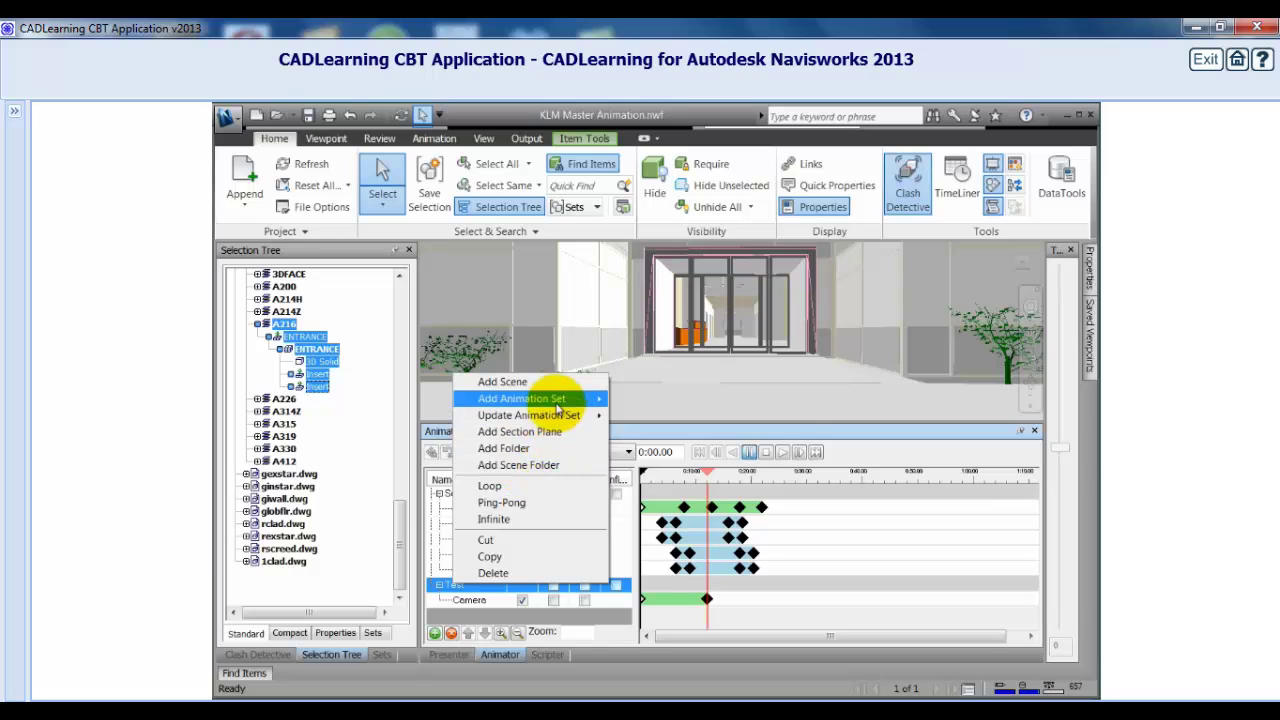
pyautogui.moveTo(563, 399)
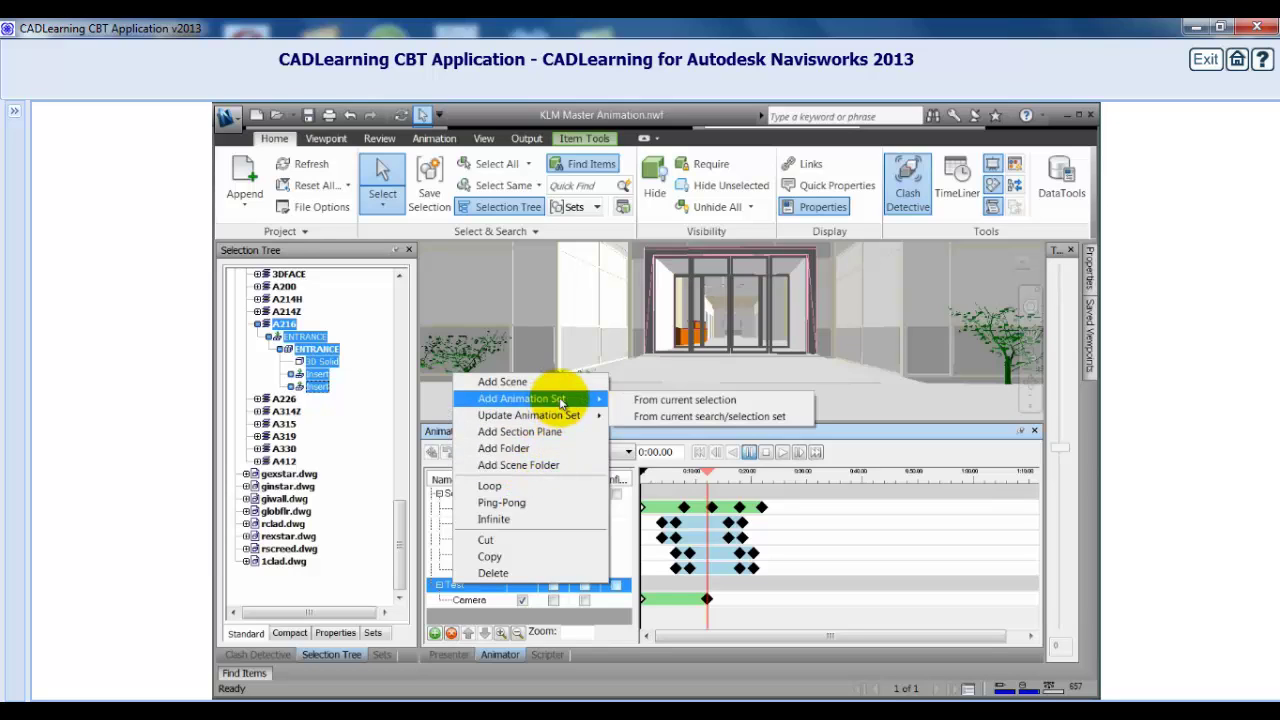
pyautogui.click(636, 401)
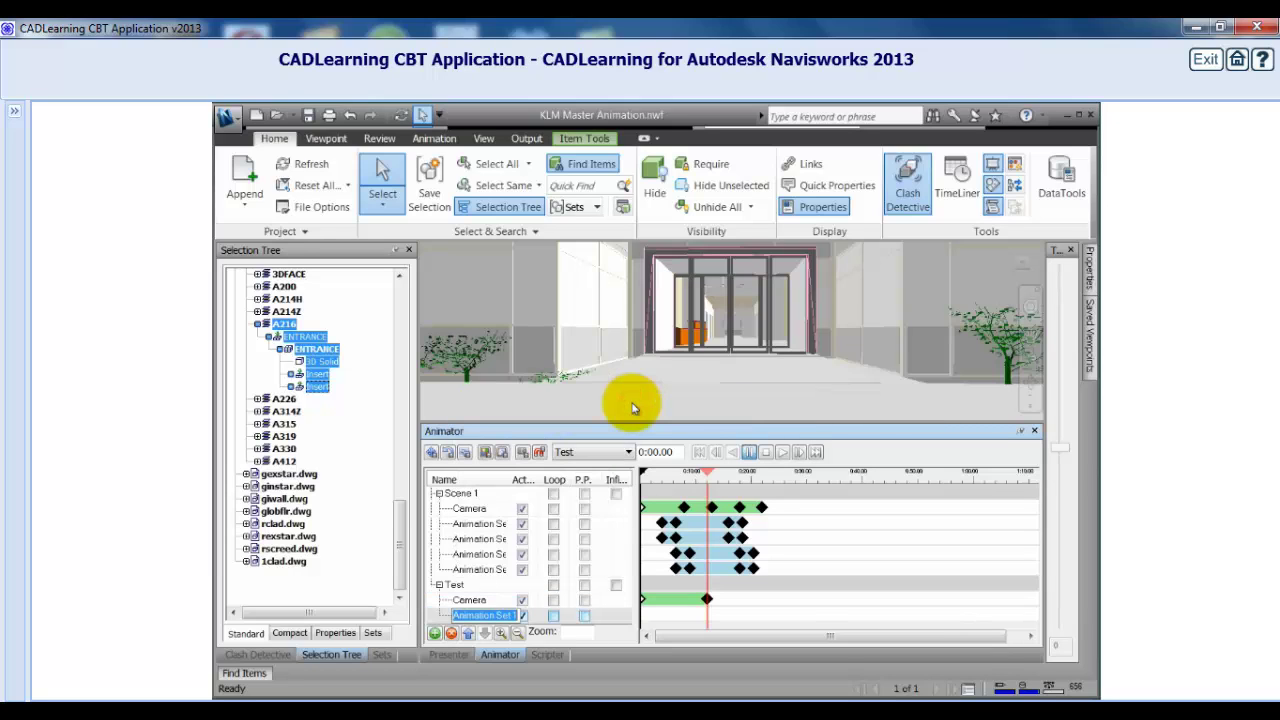
pyautogui.click(472, 601)
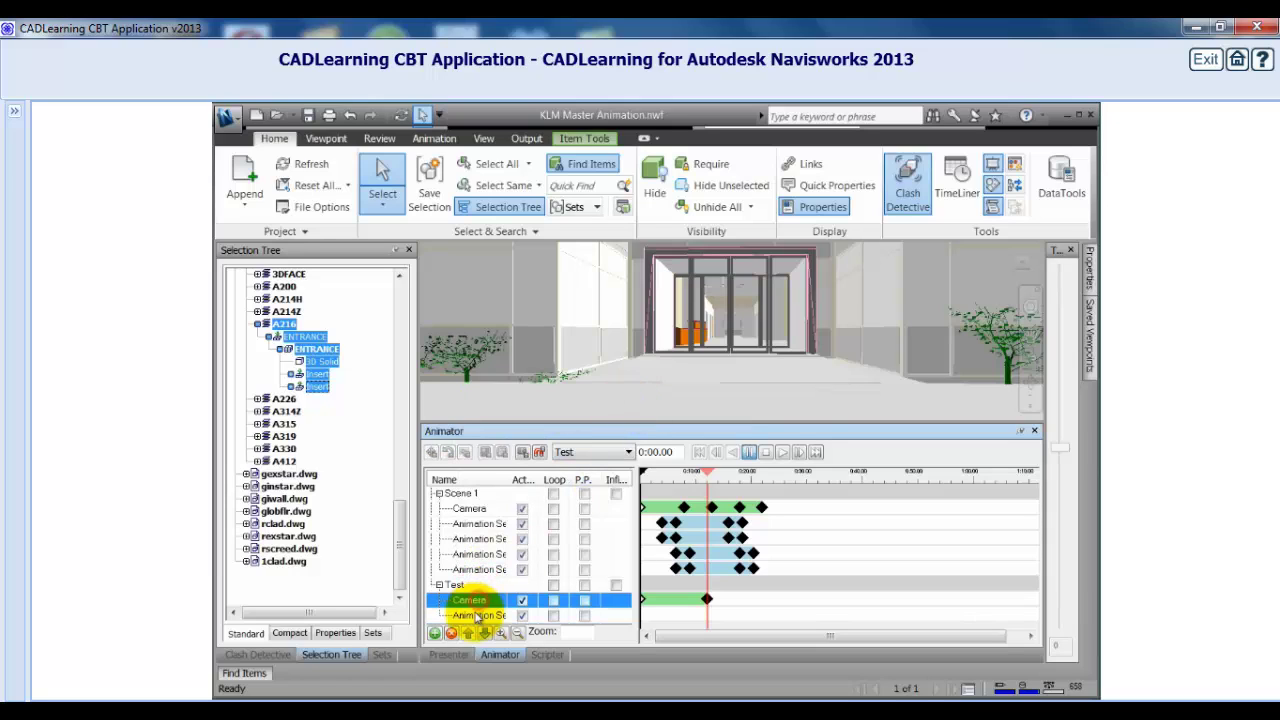
pyautogui.click(477, 615)
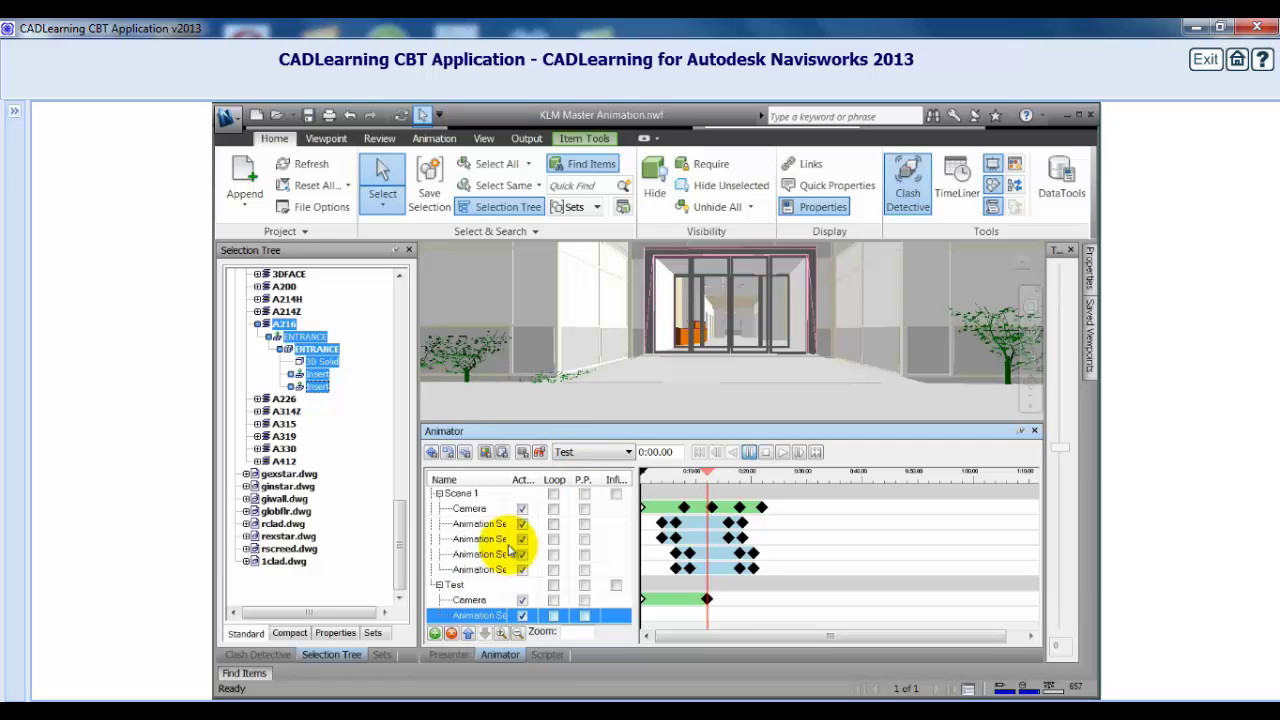
pyautogui.click(655, 320)
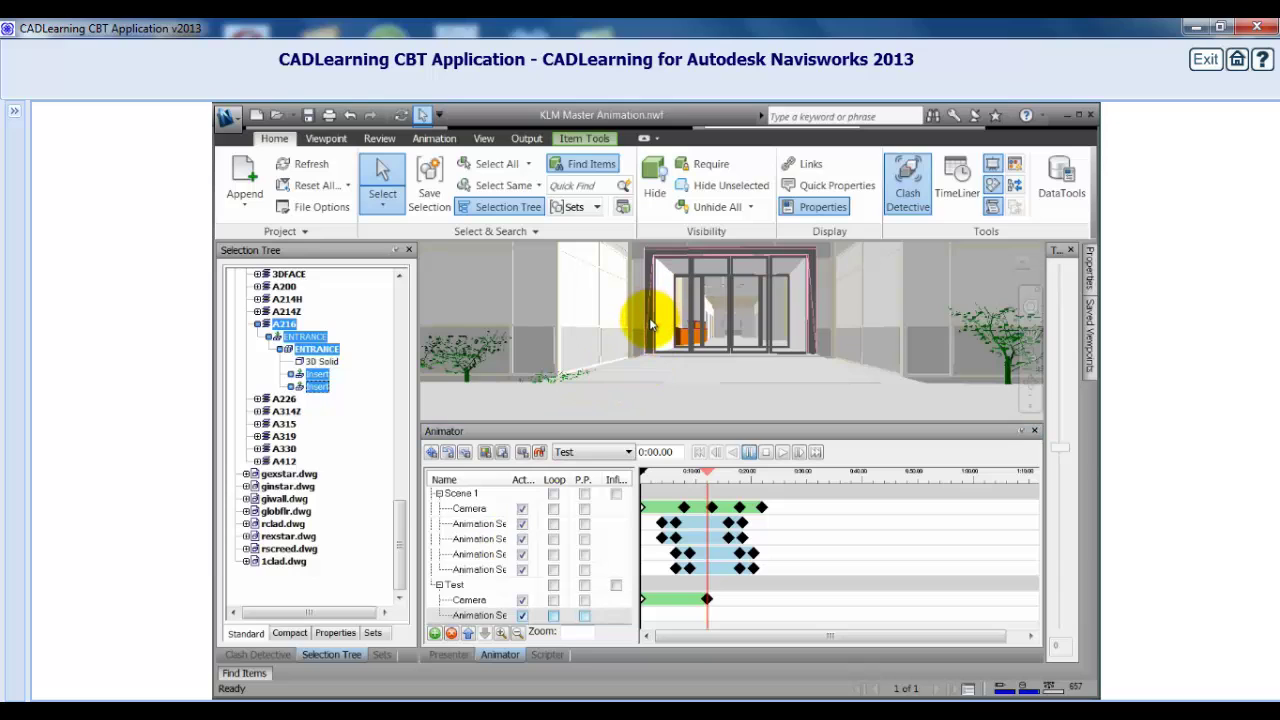
# Step: Update Animation Set 1 from the current selection without the 3D Solid
pyautogui.rightClick(485, 615)
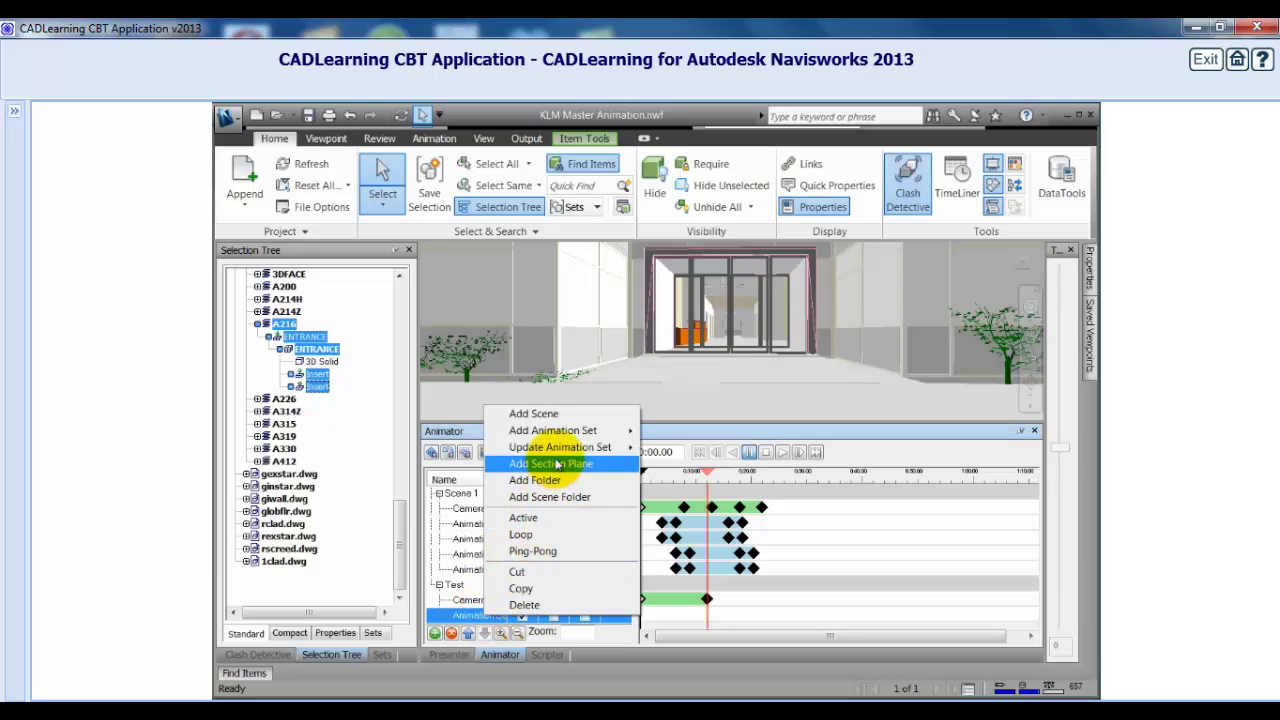
pyautogui.moveTo(560, 448)
pyautogui.click(655, 447)
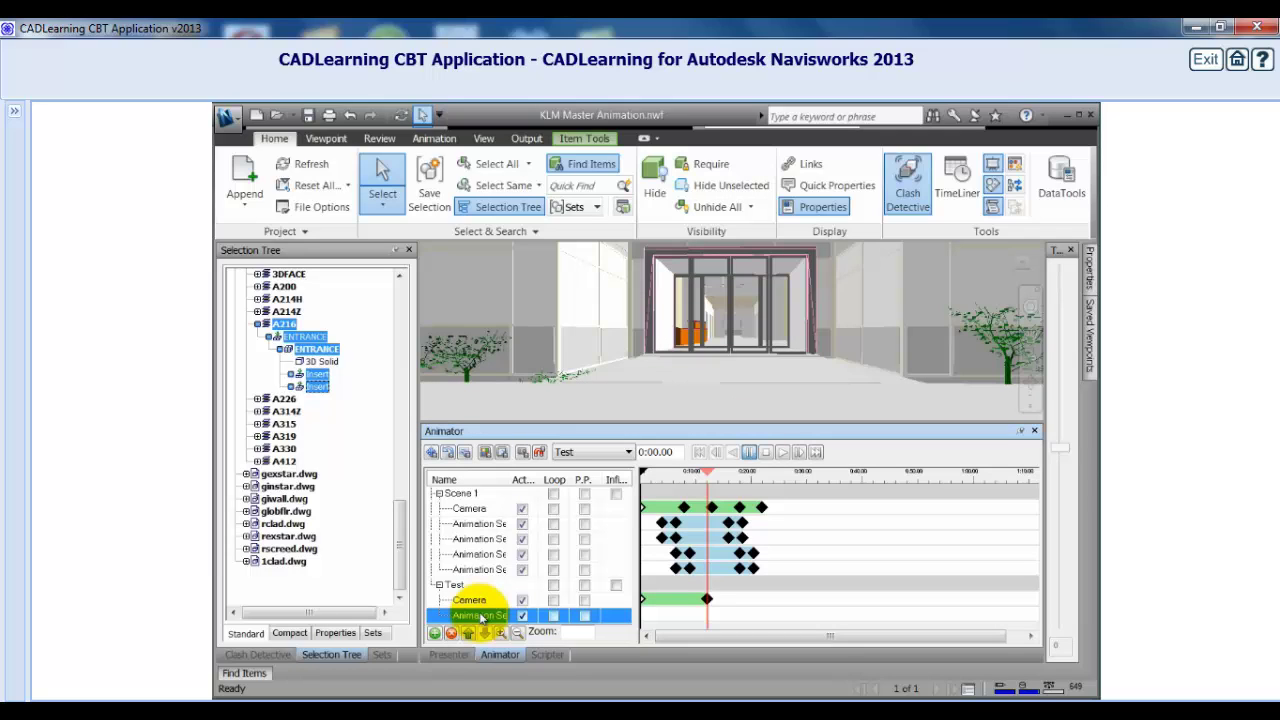
# Step: Open the Sets window and select the Trees set
pyautogui.click(381, 654)
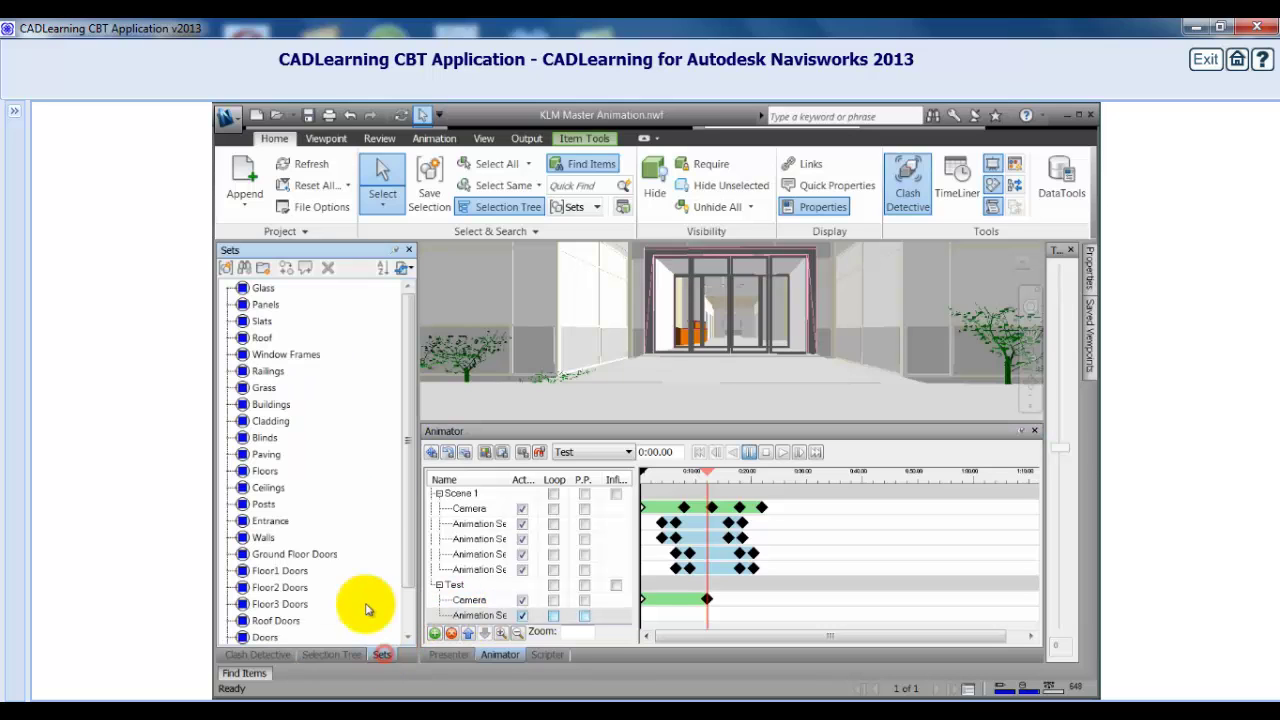
pyautogui.moveTo(408, 484); pyautogui.dragTo(413, 531)
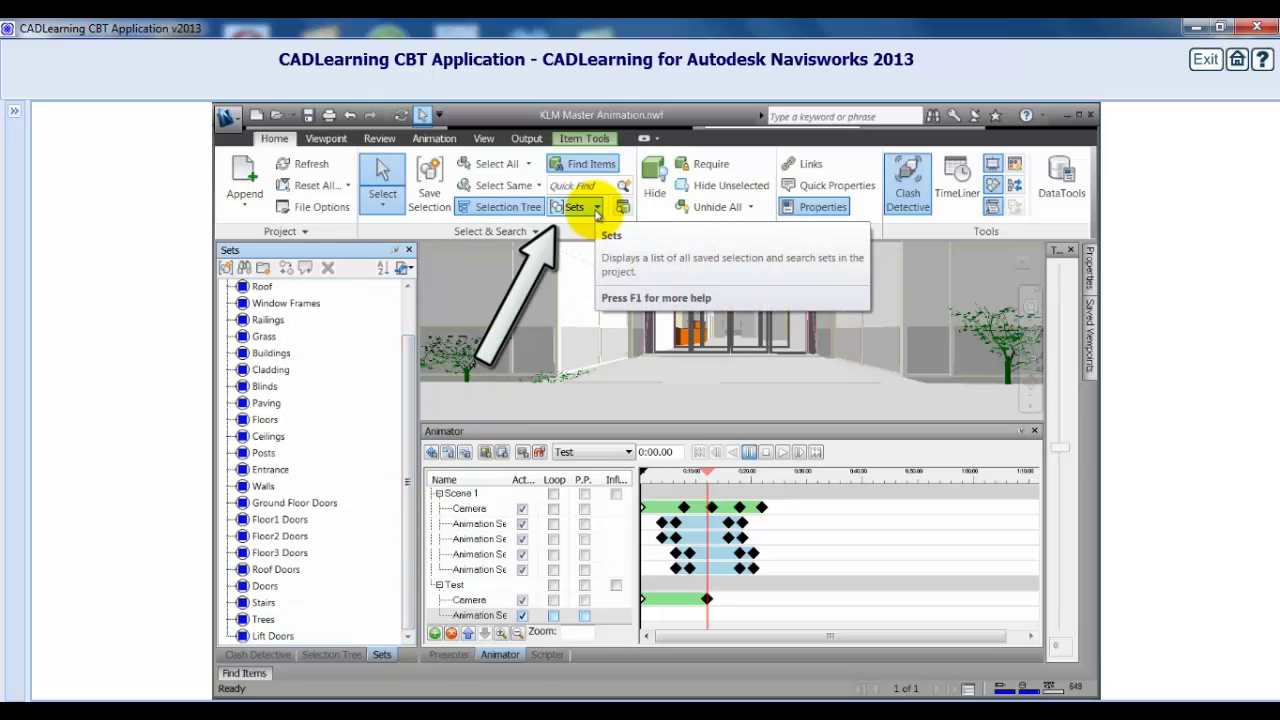
pyautogui.click(596, 210)
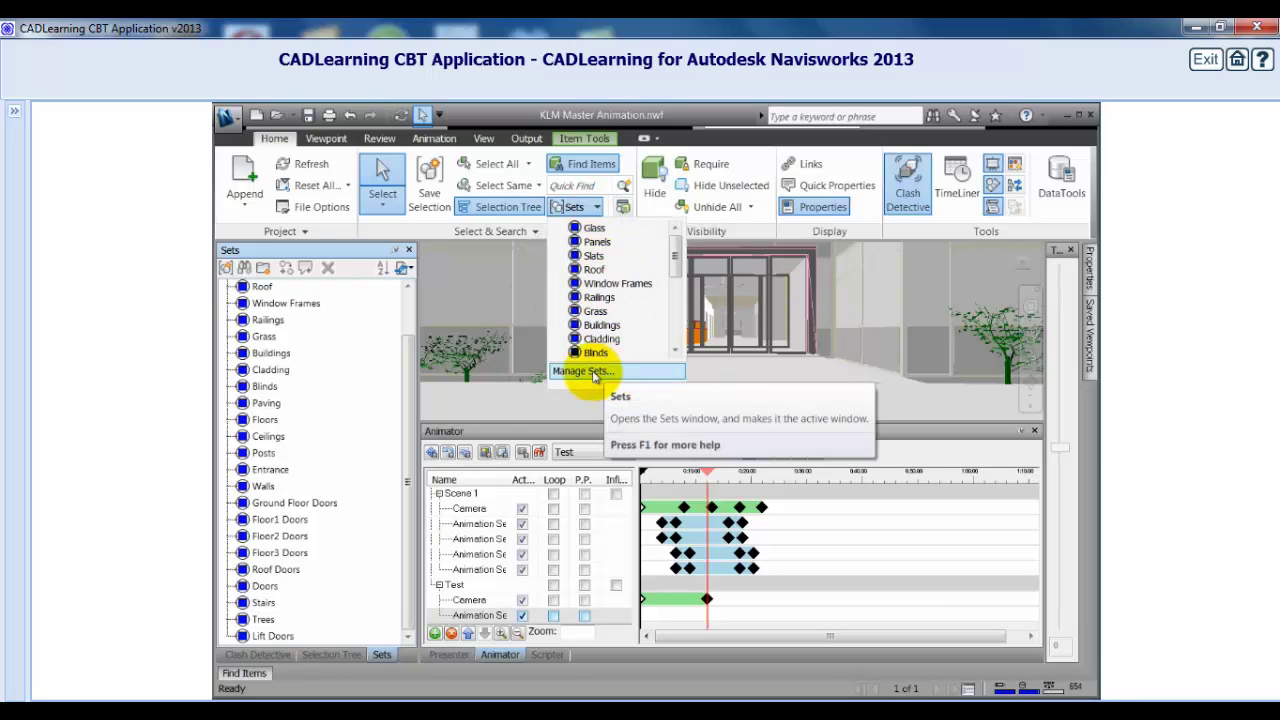
pyautogui.click(405, 458)
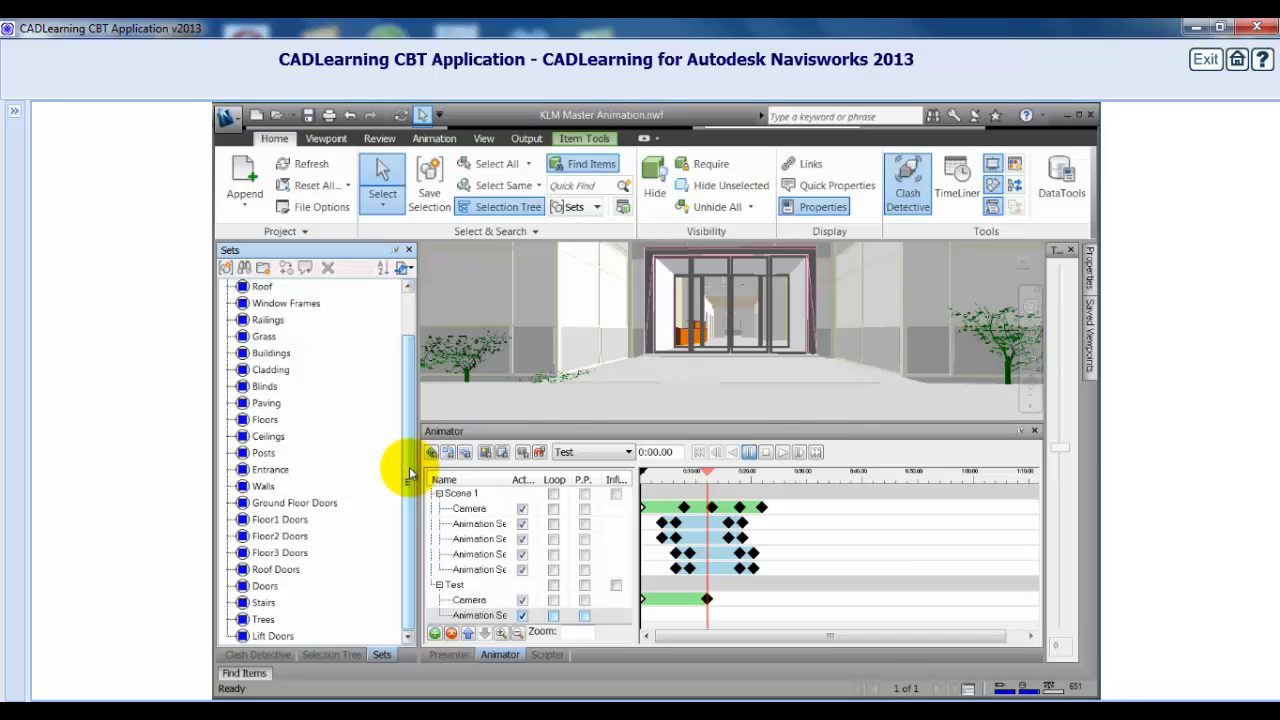
pyautogui.click(266, 621)
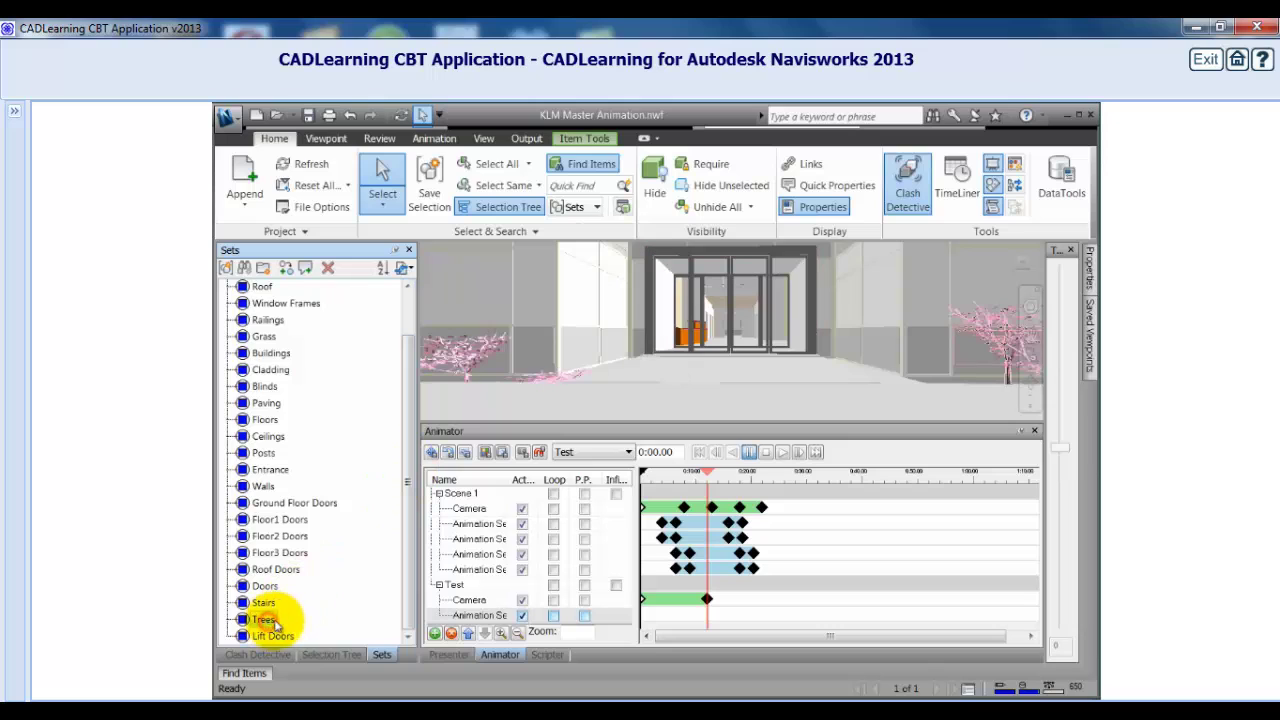
# Step: Add an animation set to Test from the Trees selection set
pyautogui.rightClick(453, 590)
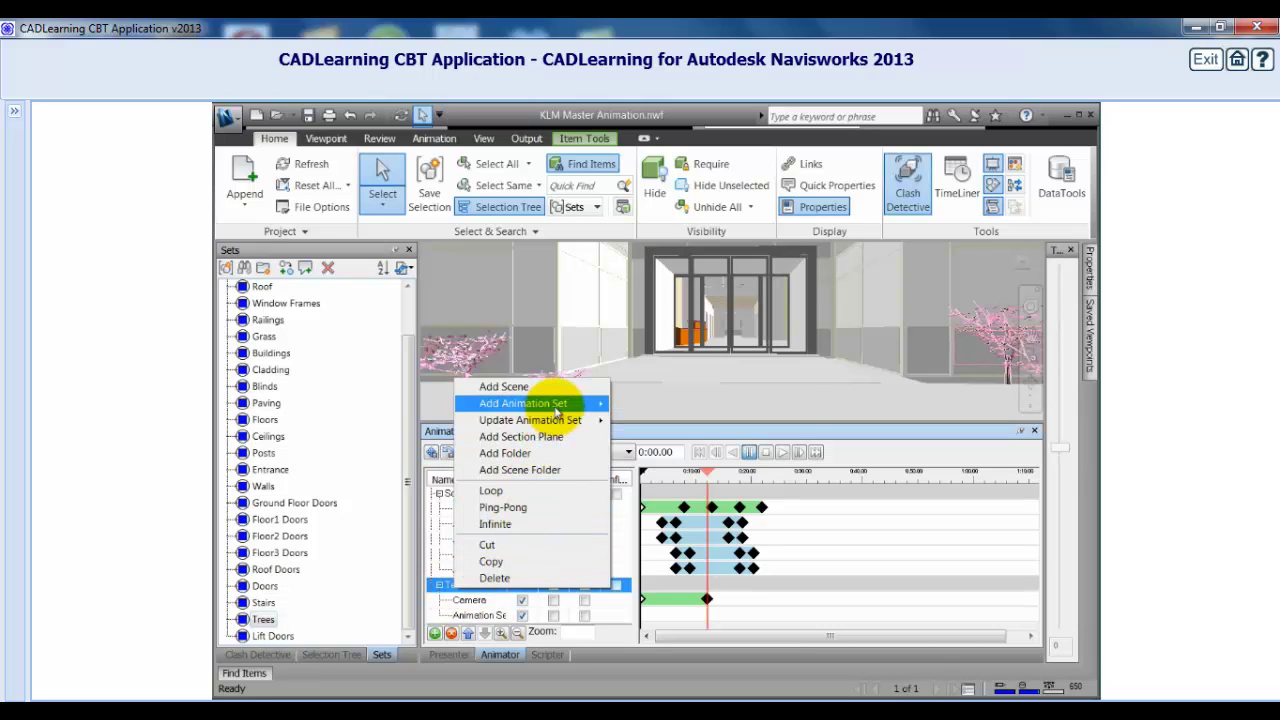
pyautogui.moveTo(557, 410)
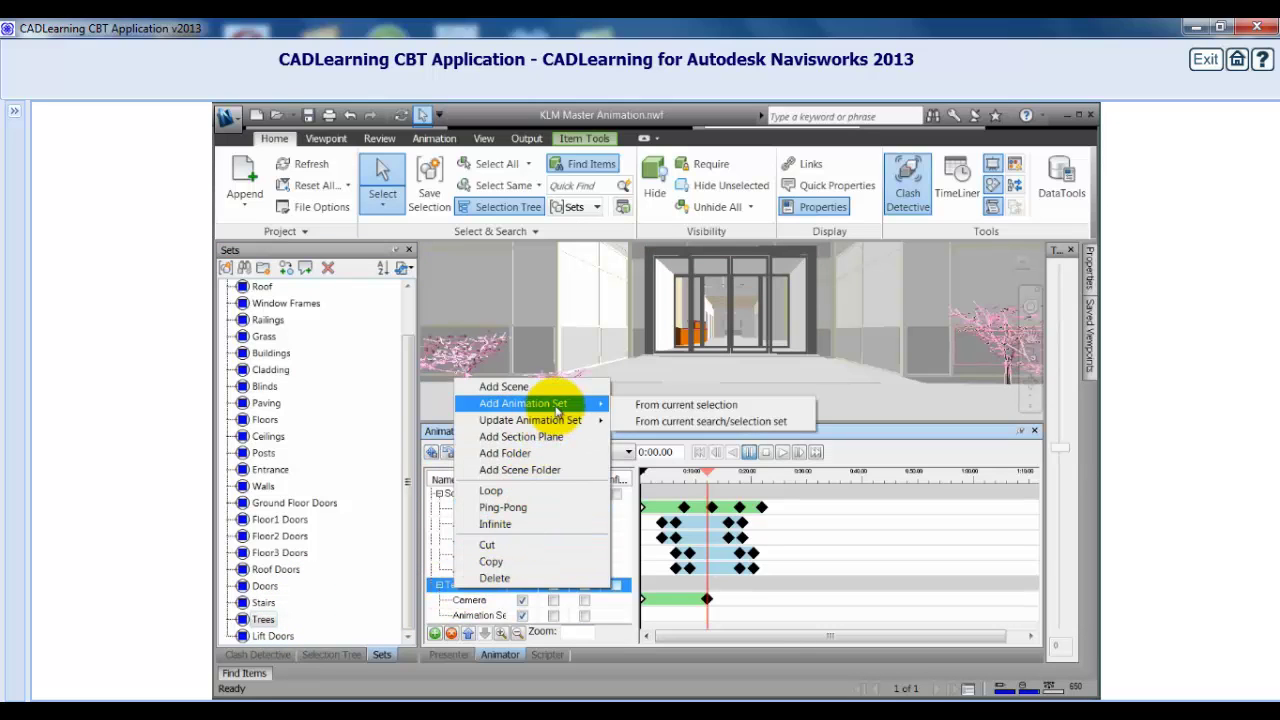
pyautogui.click(656, 423)
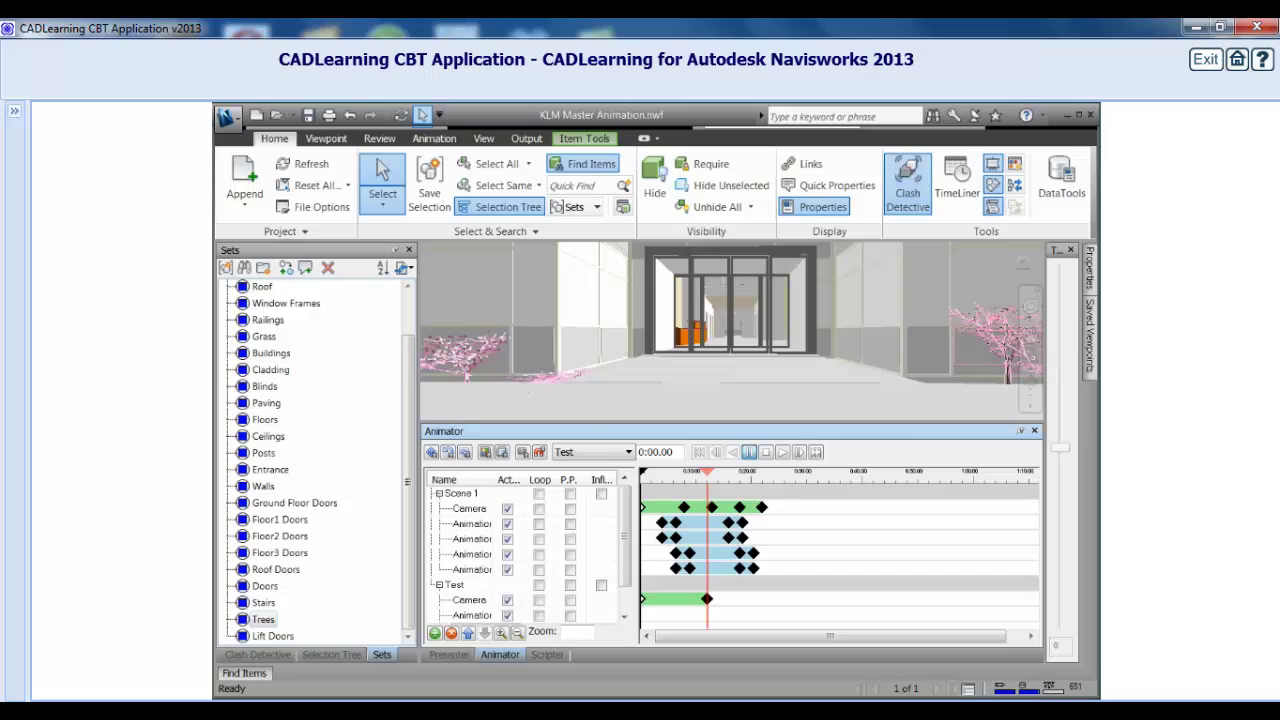
pyautogui.press('F2')
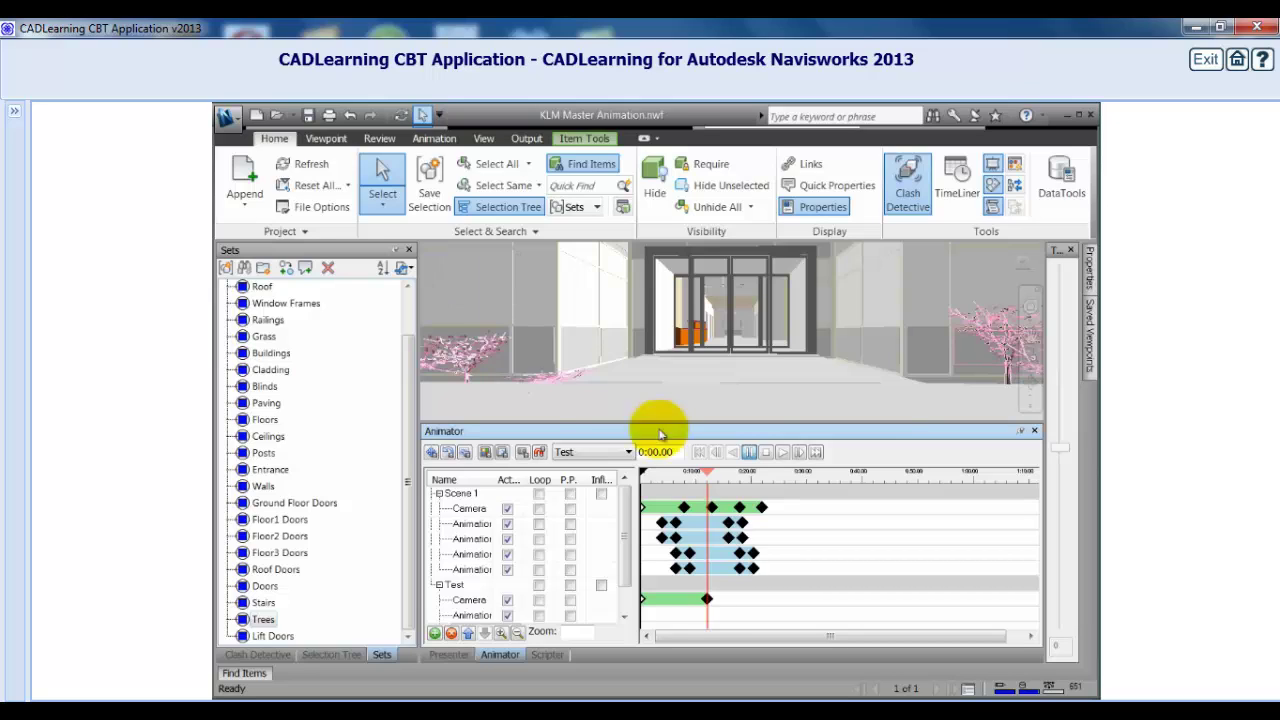
pyautogui.click(484, 615)
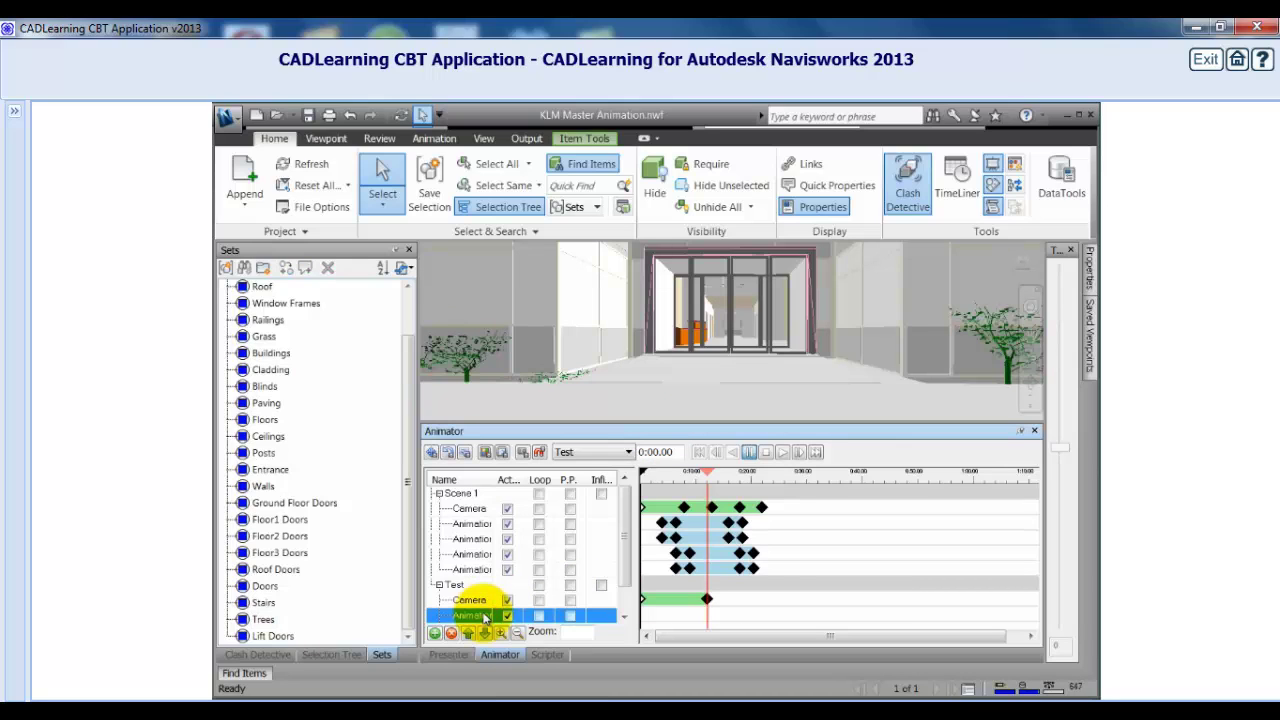